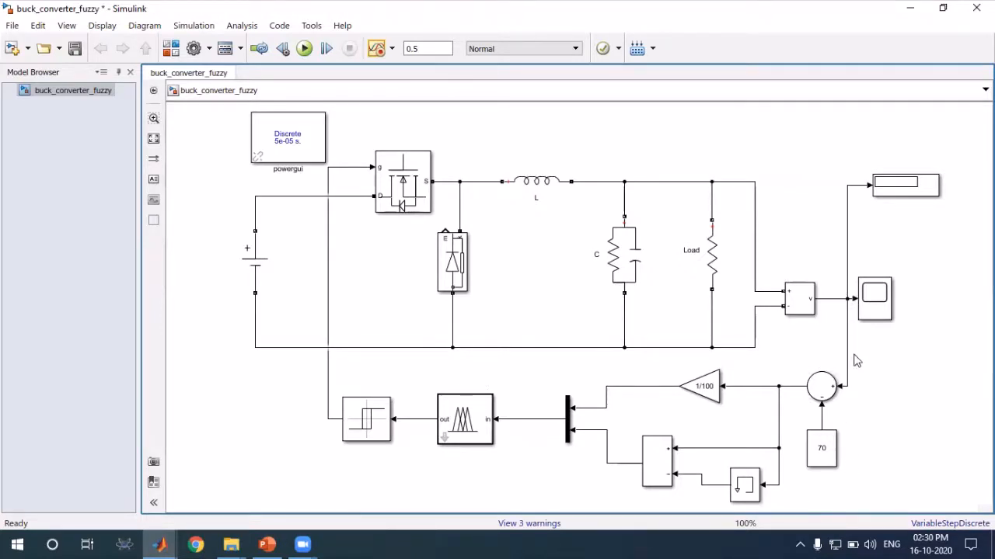
Step: Examine the feedback loop blocks from the 70 reference and sum through the gain, memory, mux and fuzzy controller to the relay
left_click(823, 449)
left_click(822, 388)
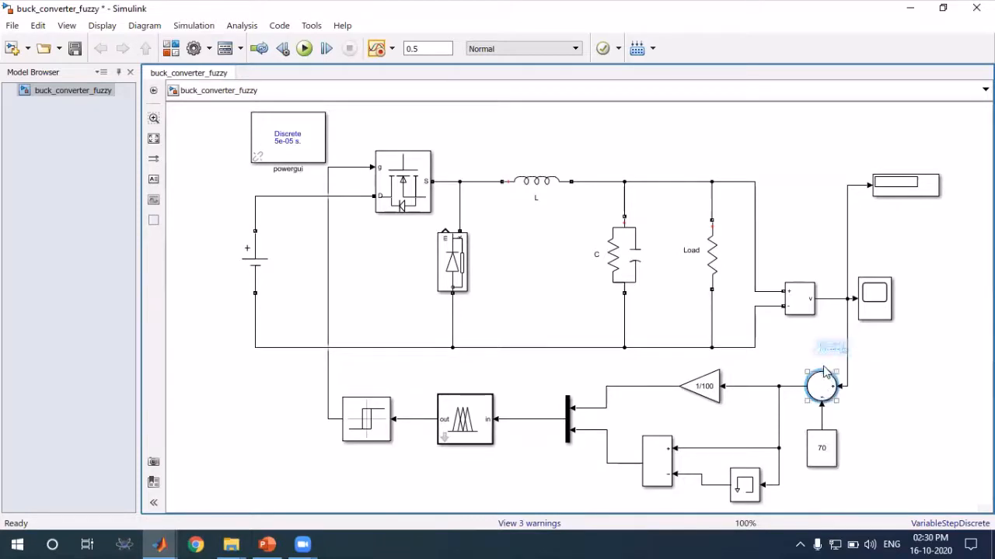
left_click(706, 384)
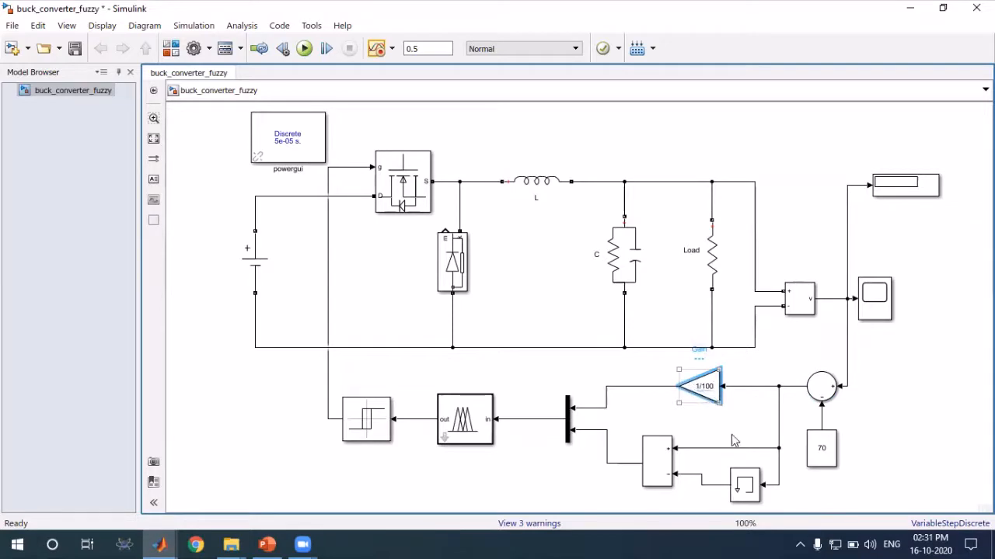
left_click(745, 483)
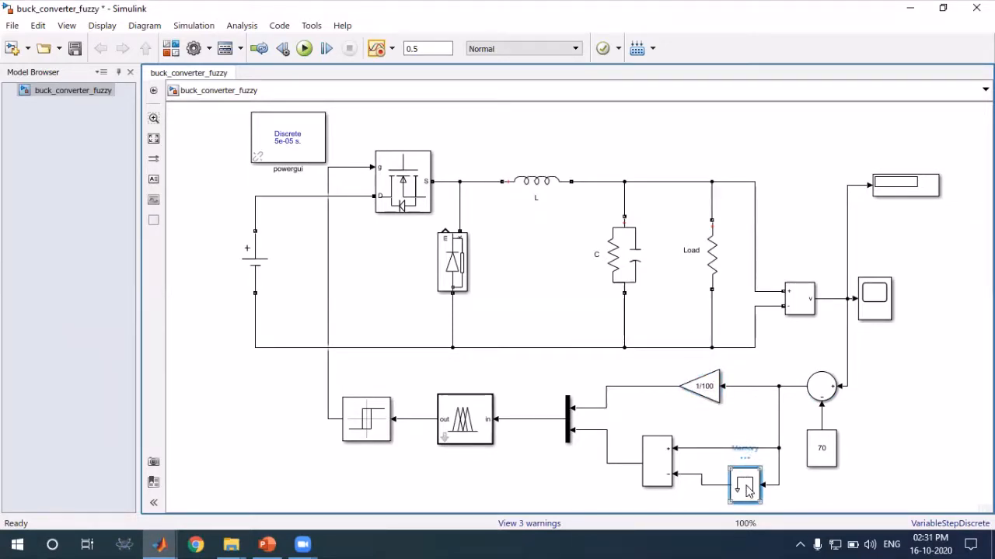
left_click(657, 468)
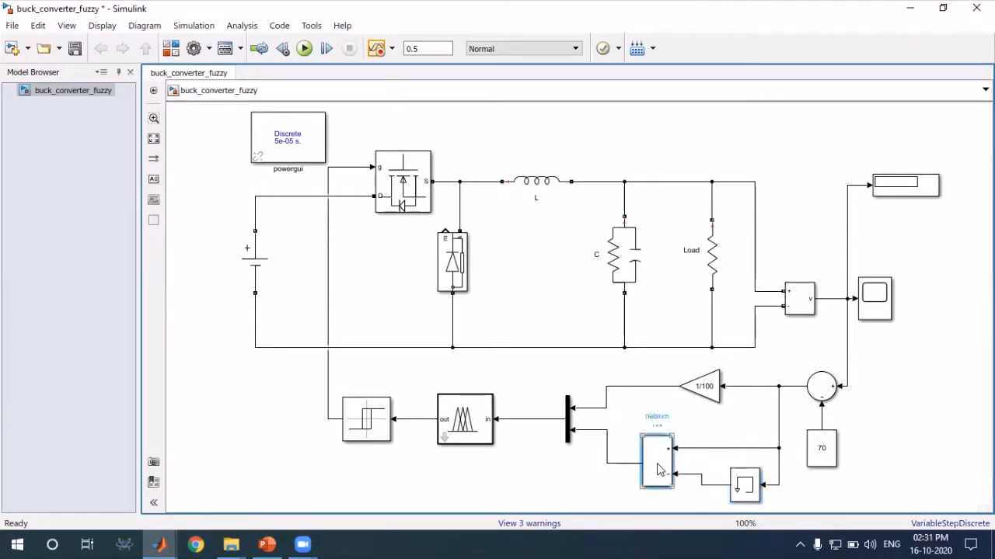
left_click(567, 419)
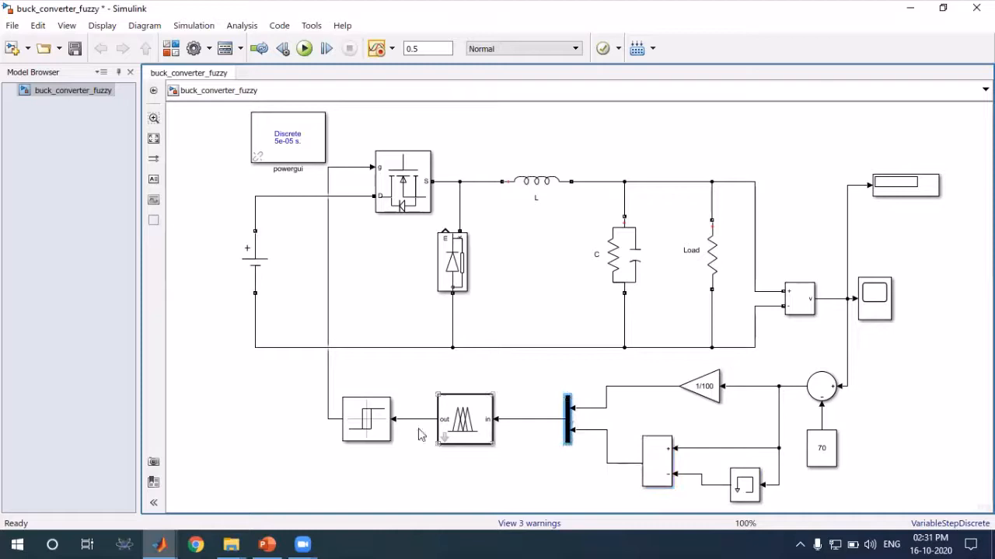
left_click(466, 432)
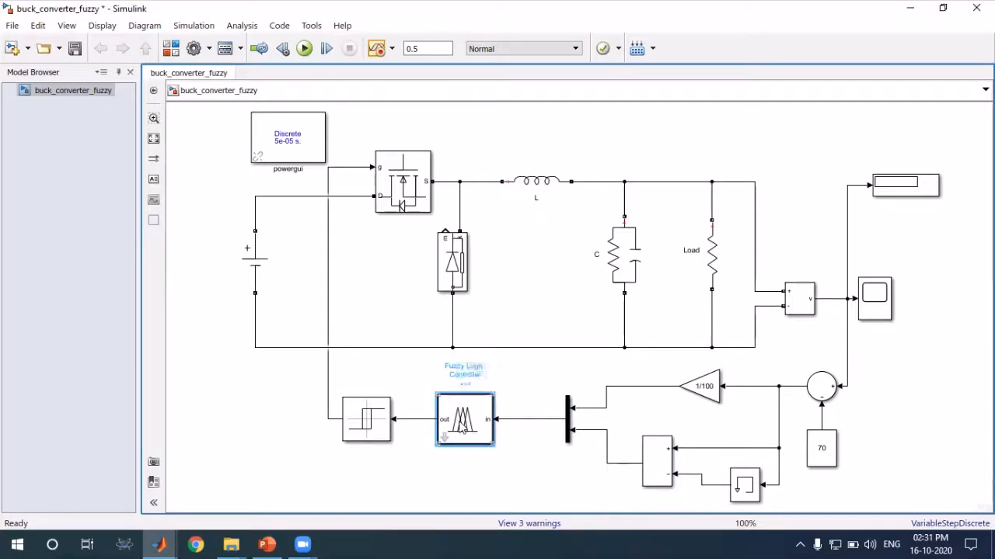
left_click(368, 430)
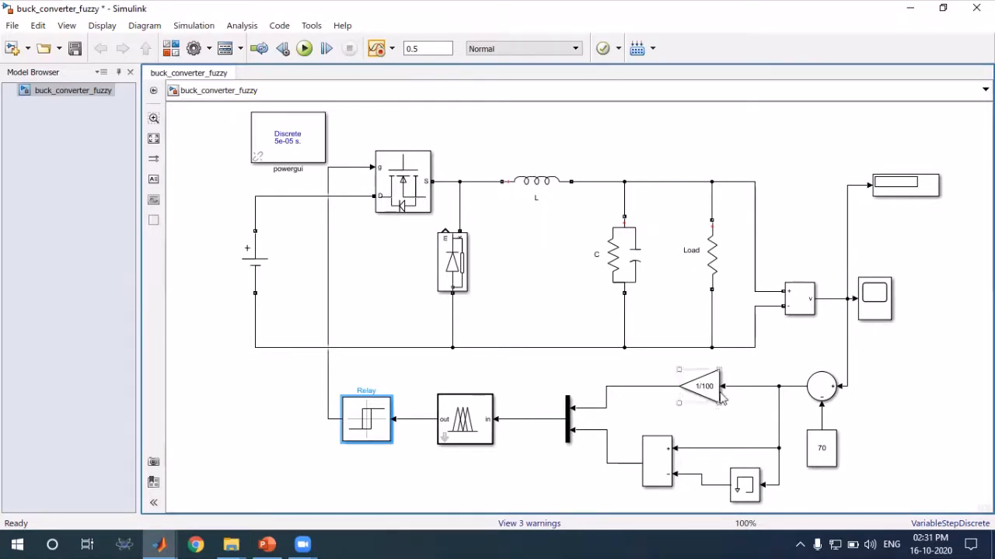
Step: Check the DC voltage source's amplitude and the Fuzzy Logic Controller's FIS name in their block parameters
double_click(253, 261)
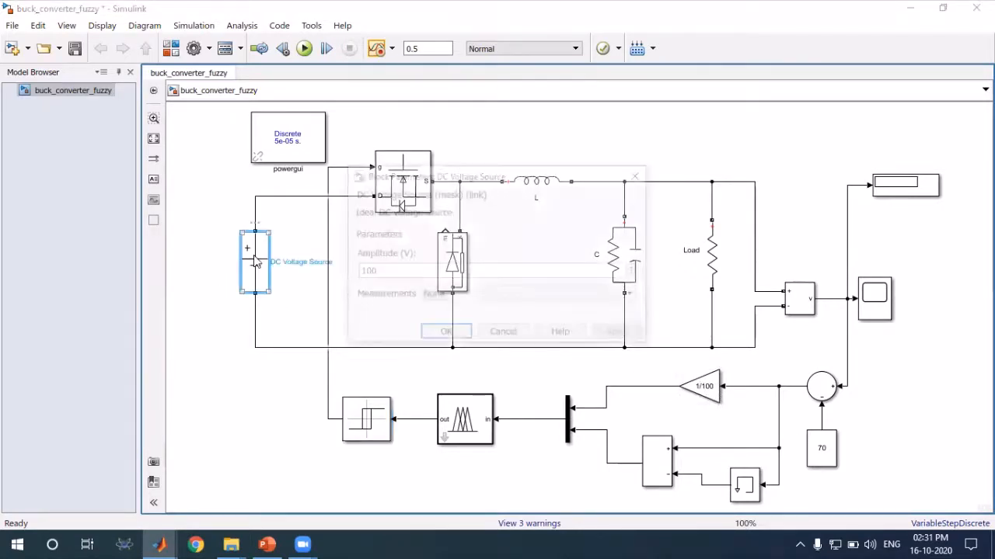
left_click(380, 324)
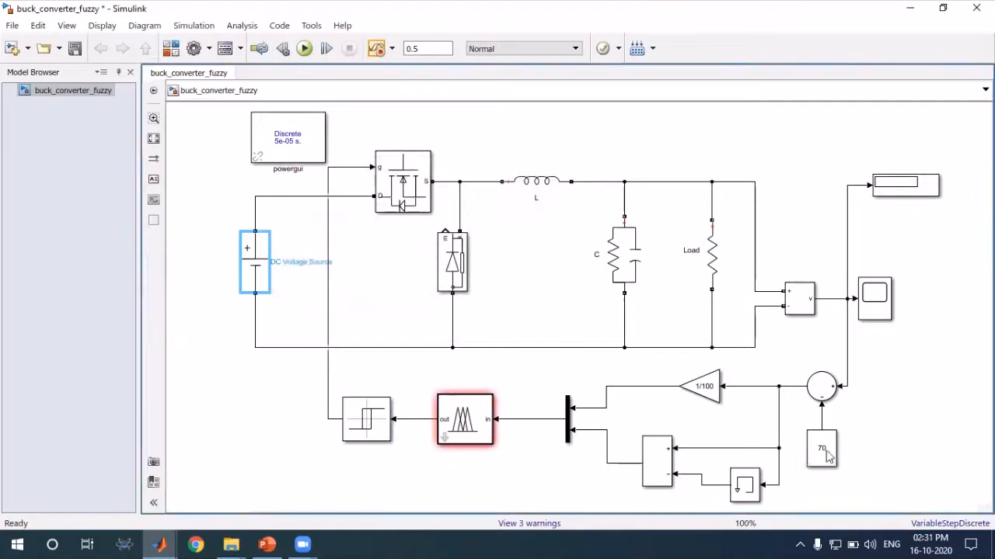
double_click(471, 429)
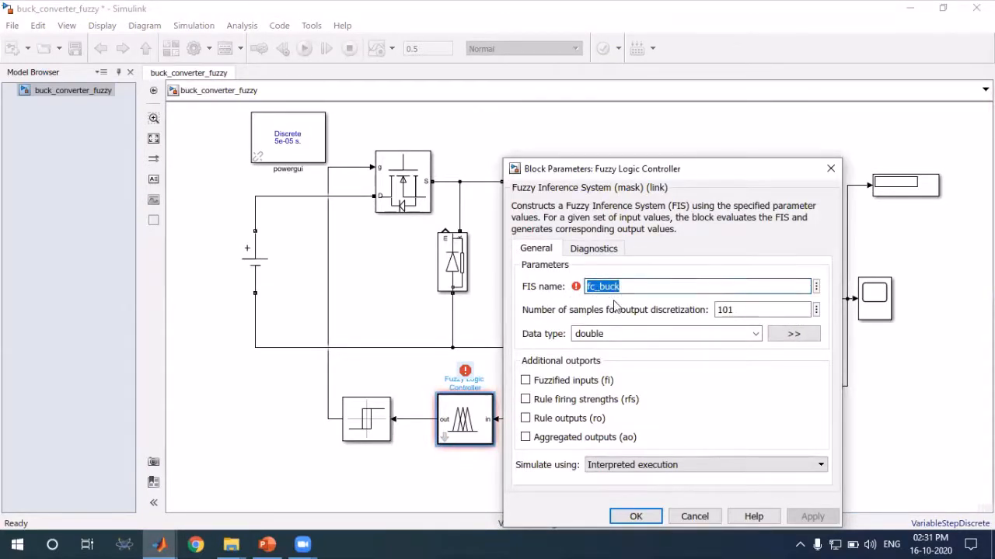
left_click(636, 516)
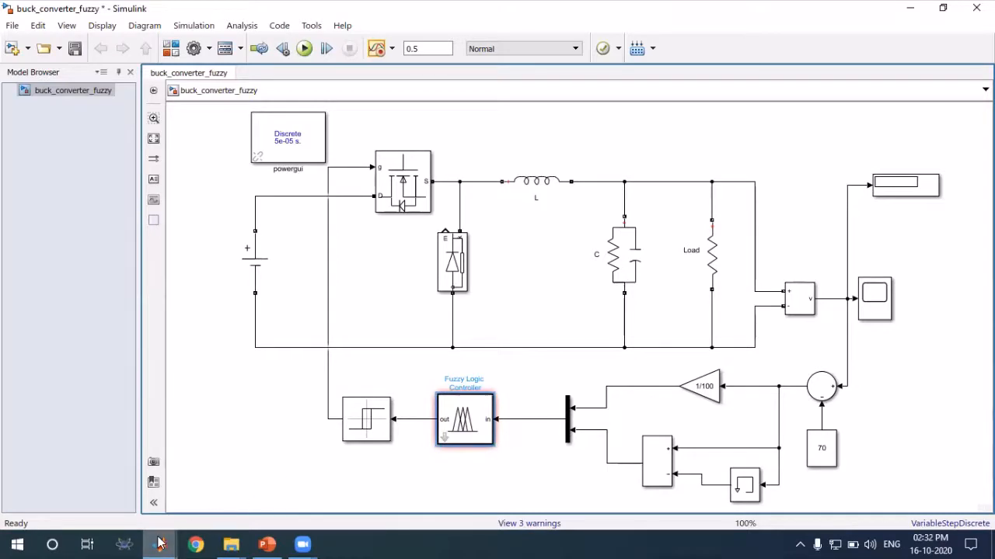
Step: Switch to the MATLAB main window and launch the Fuzzy Logic Designer app
mouse_move(159, 544)
left_click(109, 478)
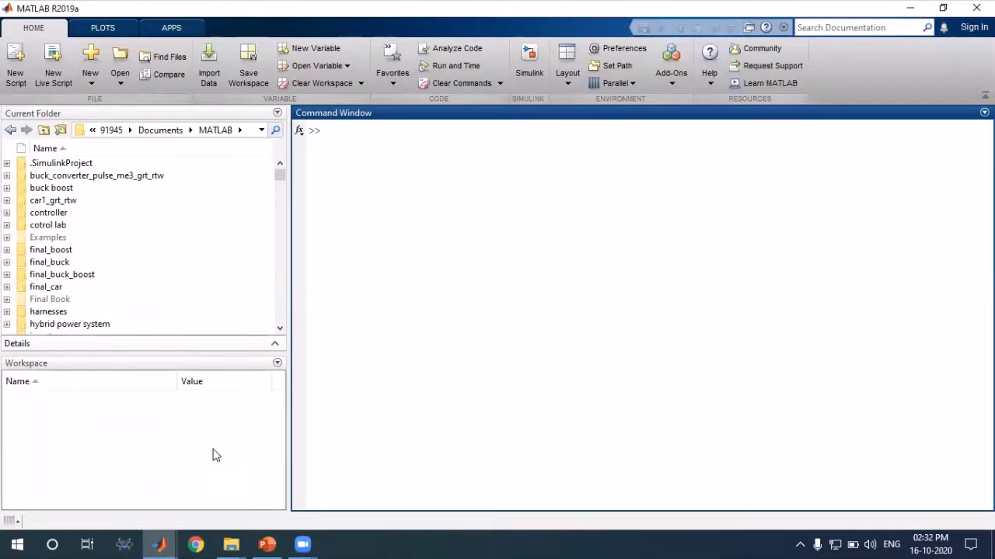
left_click(165, 28)
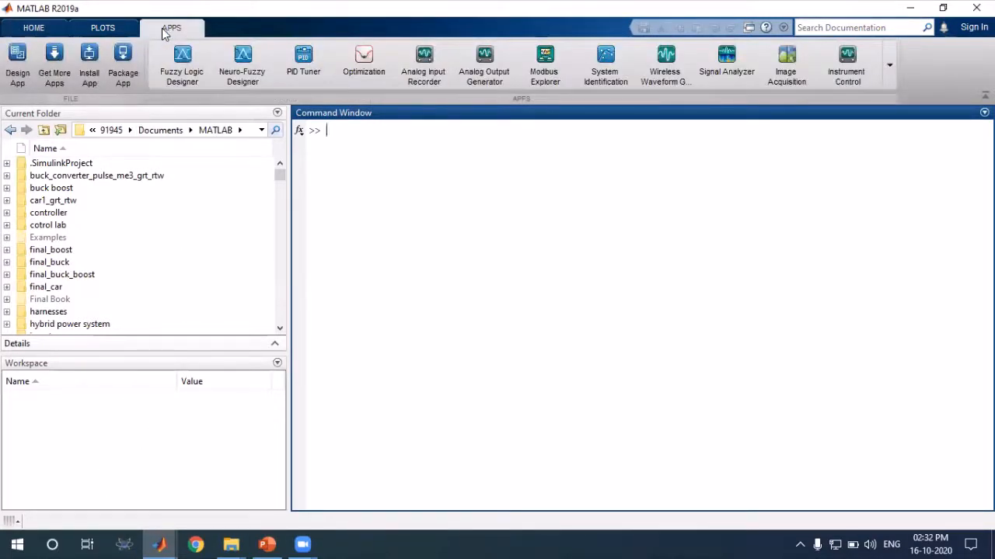
left_click(180, 68)
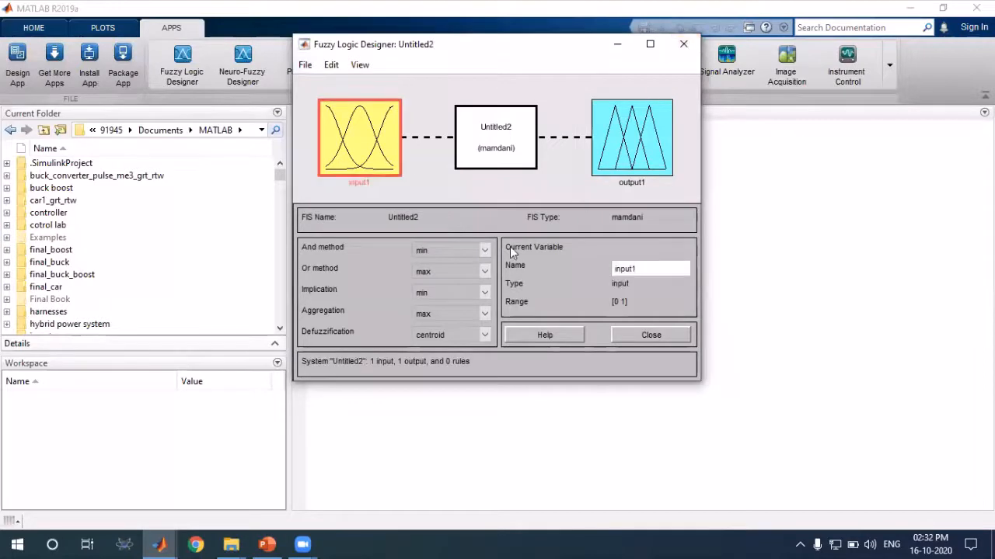
Step: Import the fuzzy inference system from the file fc_buck.fis in the MATLAB documents folder
left_click(491, 200)
left_click(305, 64)
mouse_move(328, 105)
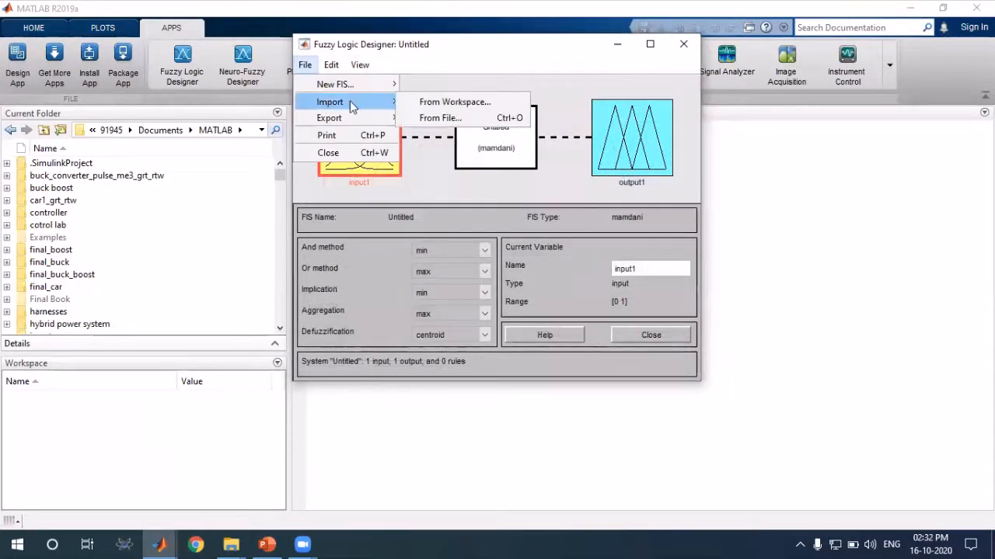
left_click(437, 119)
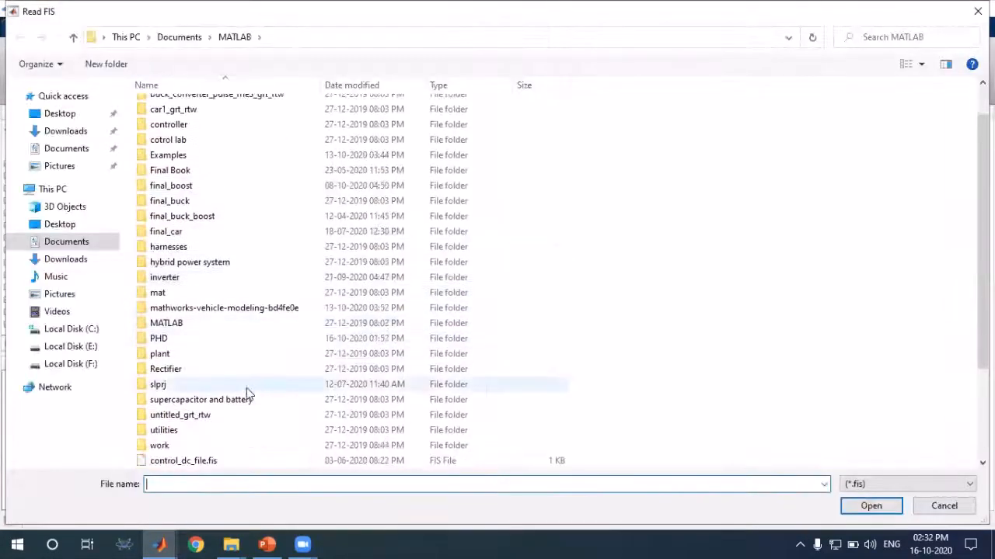
scroll(233, 395, "down", 3)
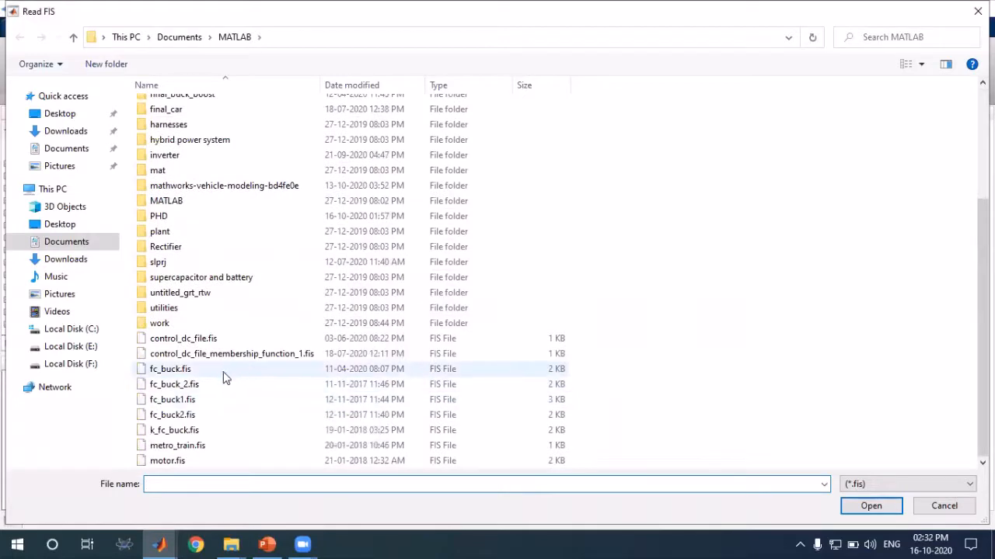
left_click(200, 371)
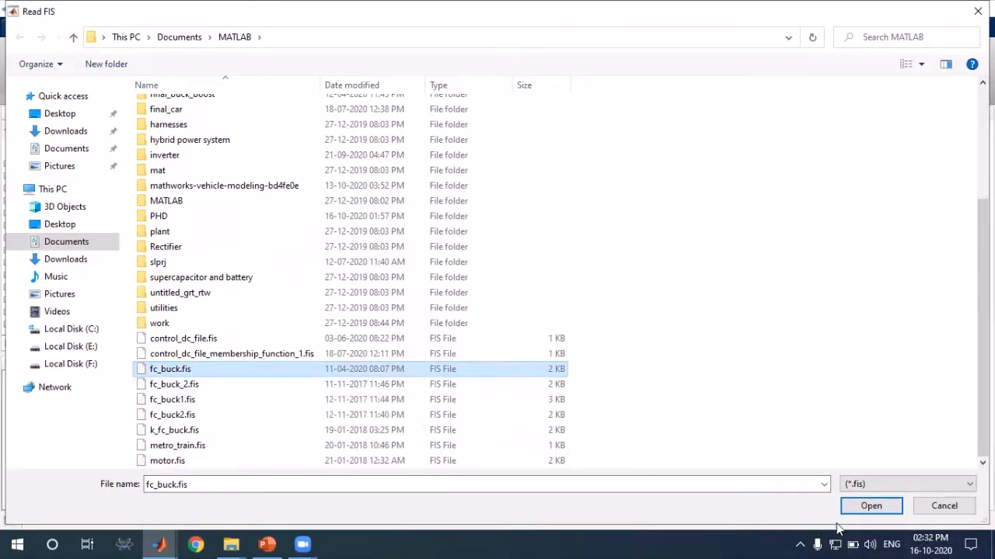
left_click(864, 515)
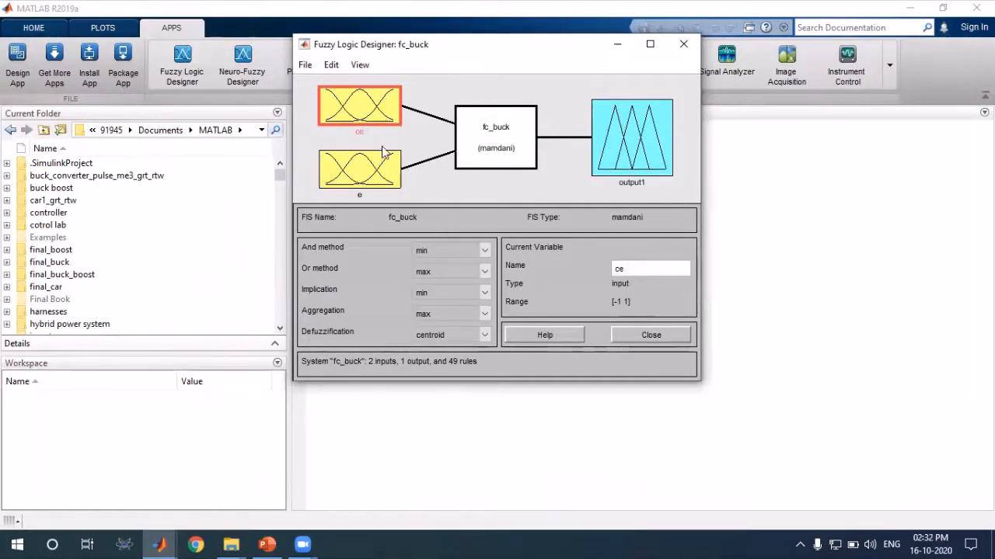
Step: Inspect the membership functions of ce, e and output1 and the rule list of fc_buck, closing both editors when finished
double_click(368, 105)
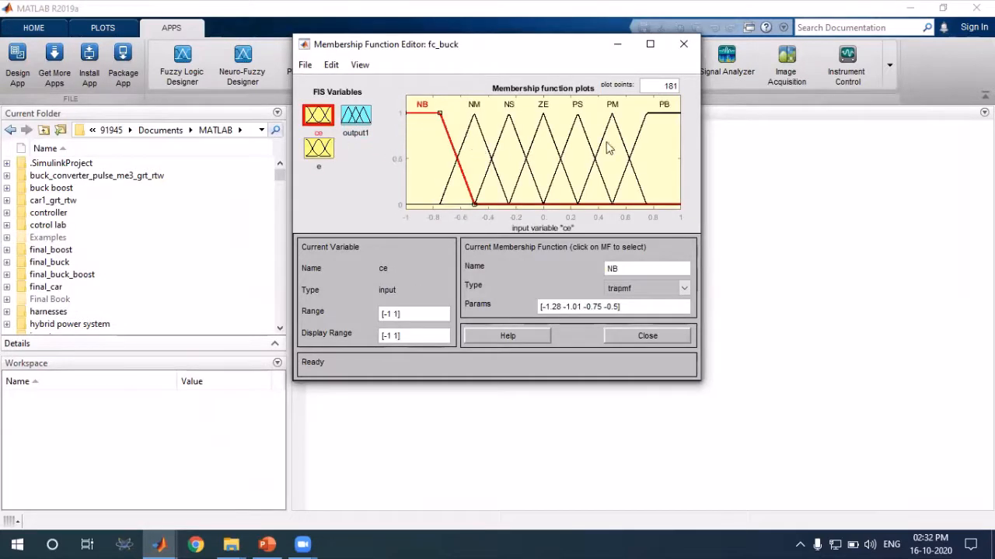
left_click(318, 149)
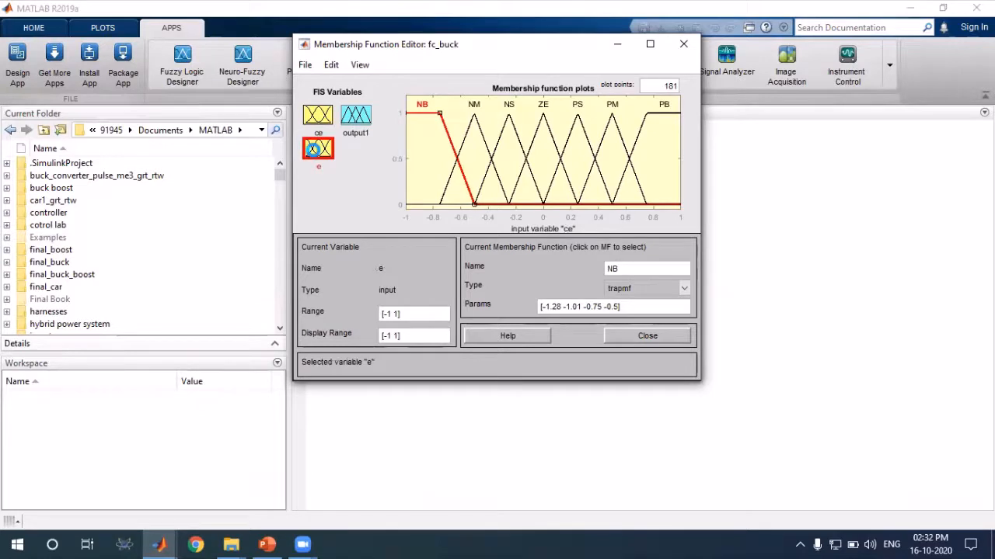
left_click(354, 121)
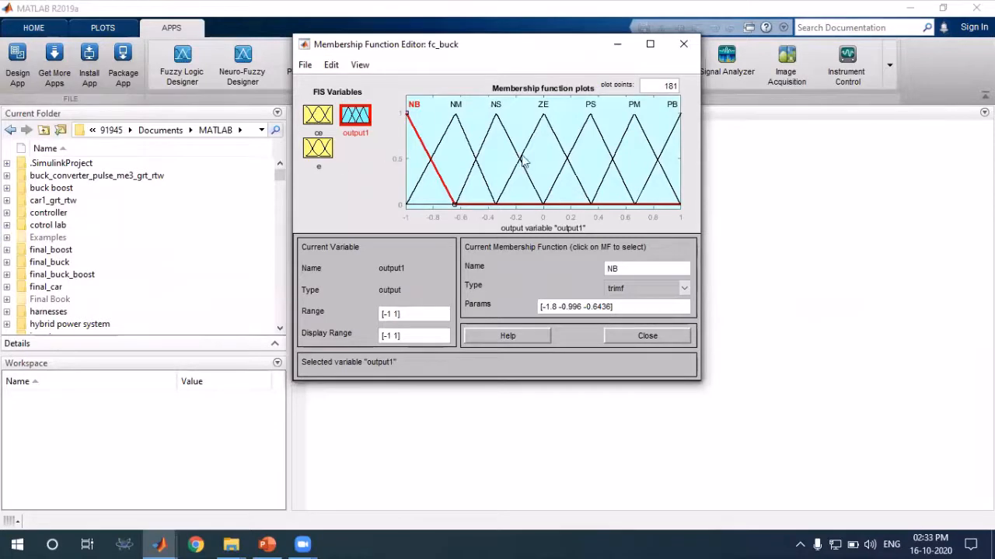
left_click(331, 65)
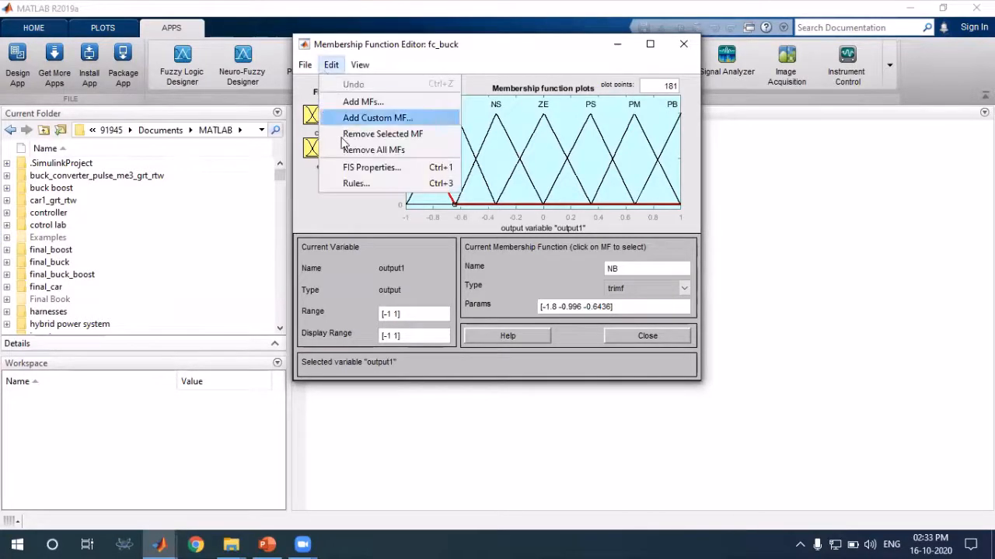
left_click(356, 182)
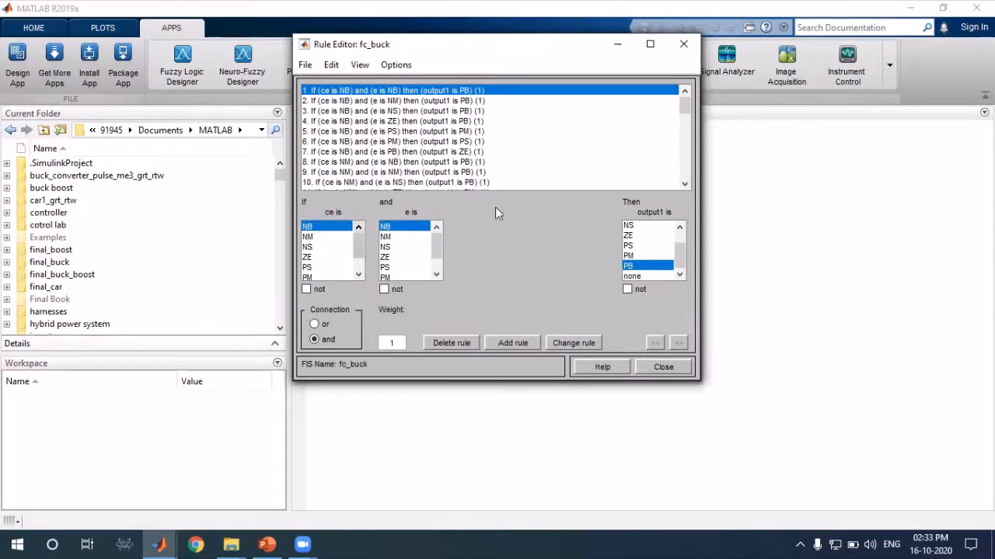
left_click(684, 46)
left_click(685, 48)
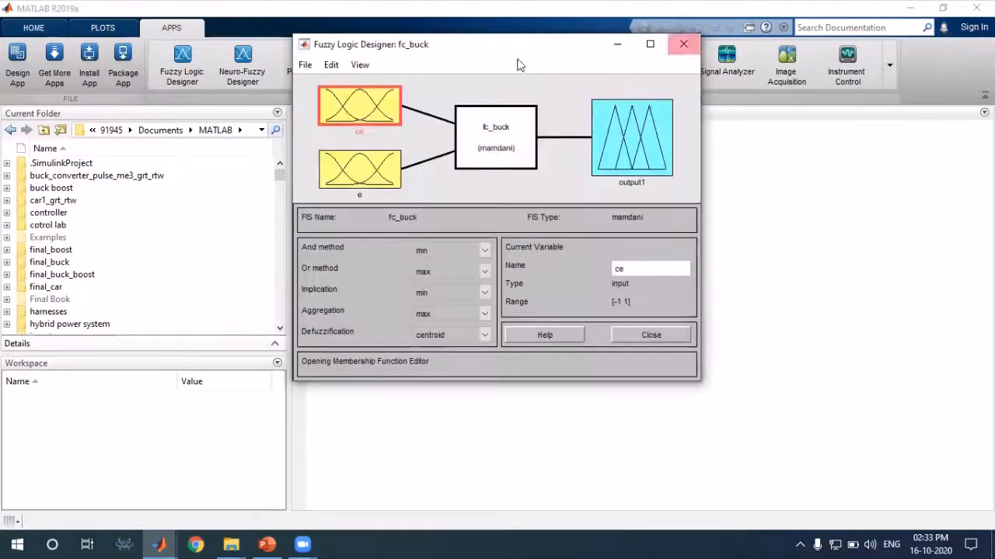
Step: Export the fuzzy inference system to the workspace as the variable fc_buck
left_click(304, 67)
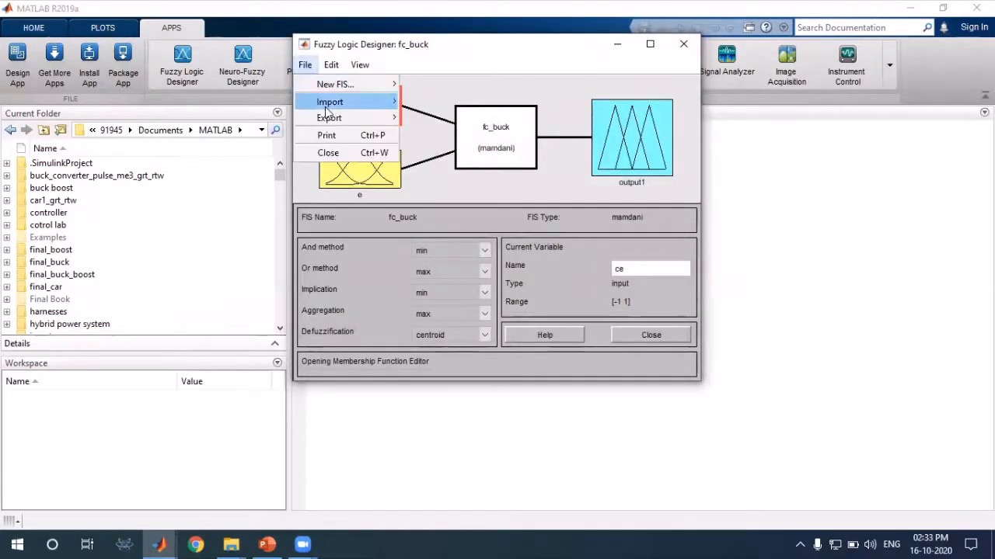
mouse_move(337, 124)
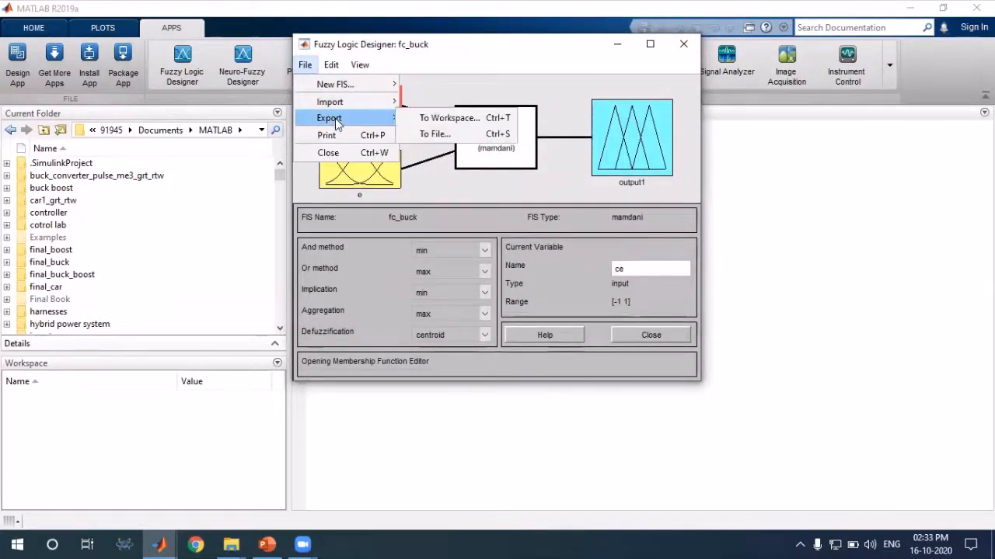
left_click(458, 125)
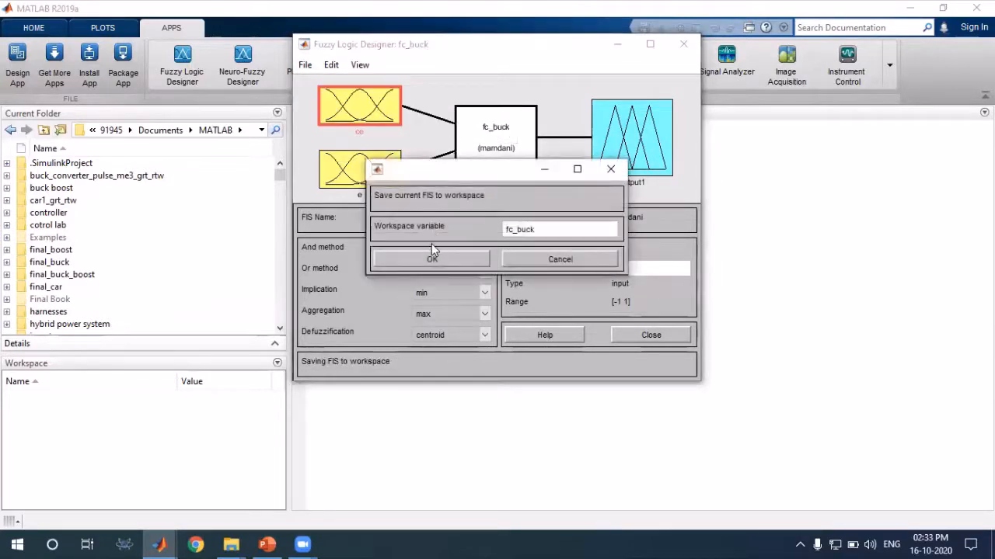
left_click(433, 260)
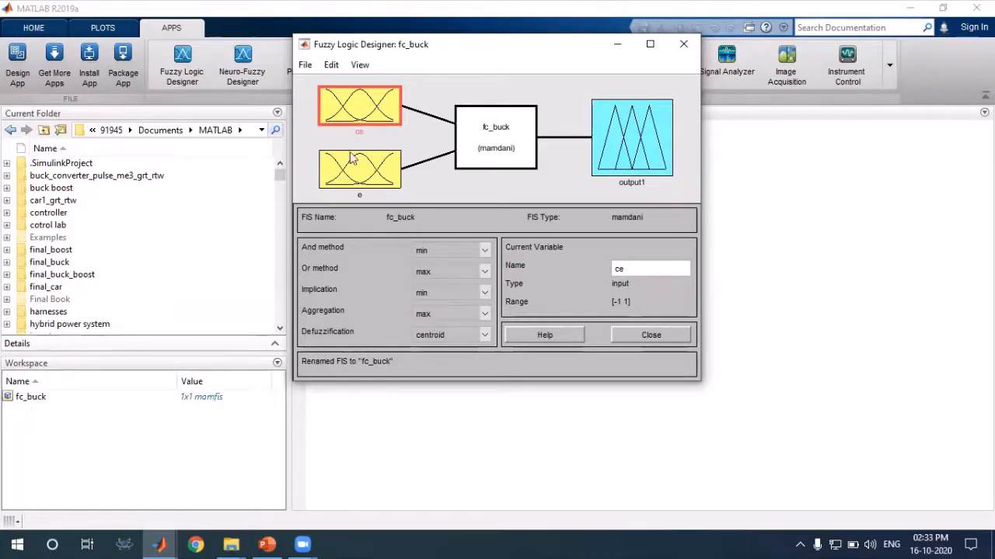
Step: Start a new fuzzy system and close the Fuzzy Logic Designer, discarding changes at both save prompts
key("ctrl+n")
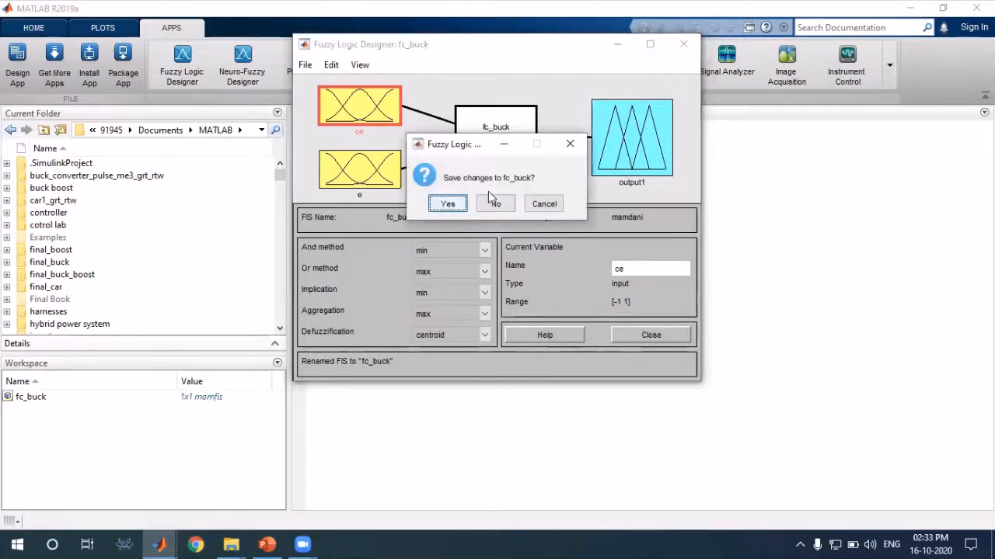
left_click(495, 203)
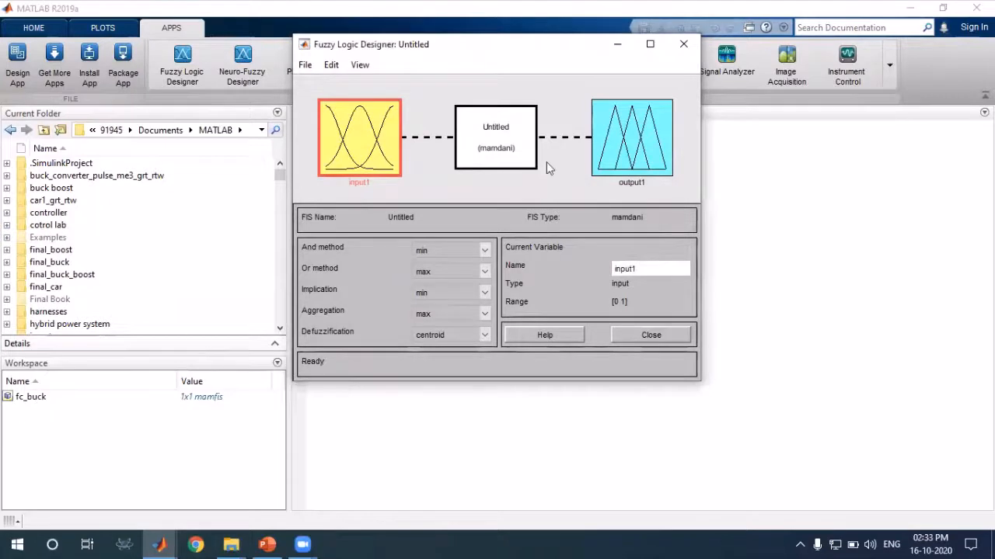
left_click(685, 42)
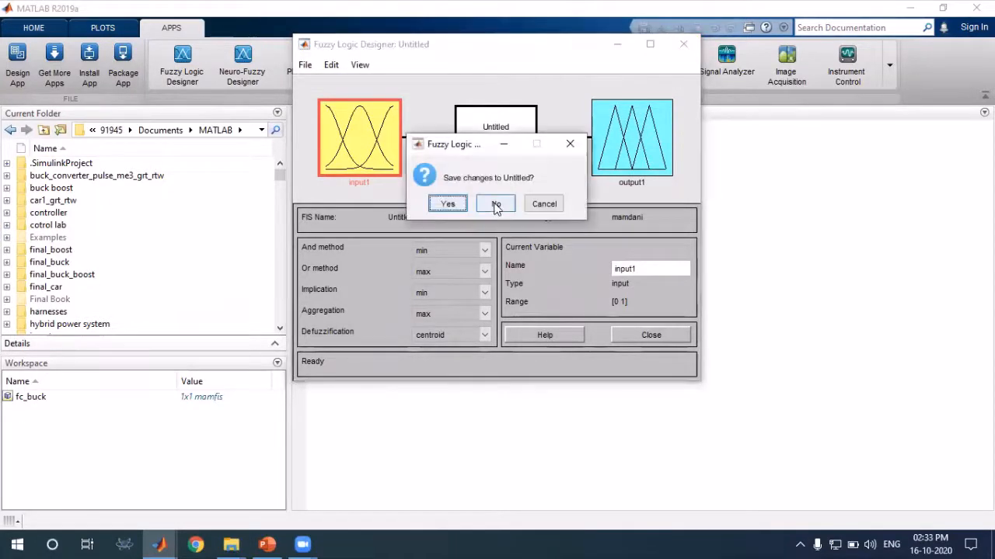
left_click(496, 205)
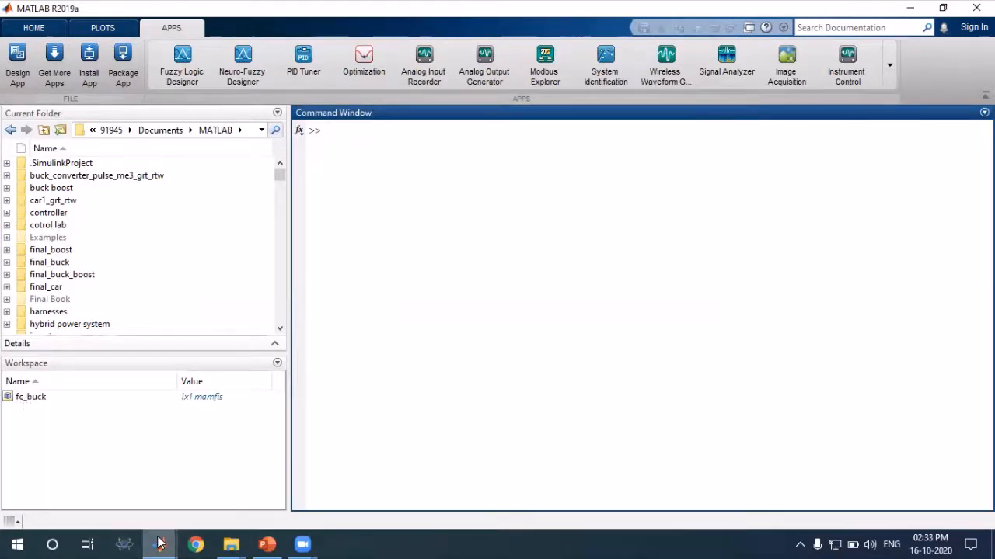
Step: Switch back to the buck_converter_fuzzy model in Simulink and confirm fc_buck as the Fuzzy Logic Controller's FIS name
mouse_move(159, 544)
left_click(365, 478)
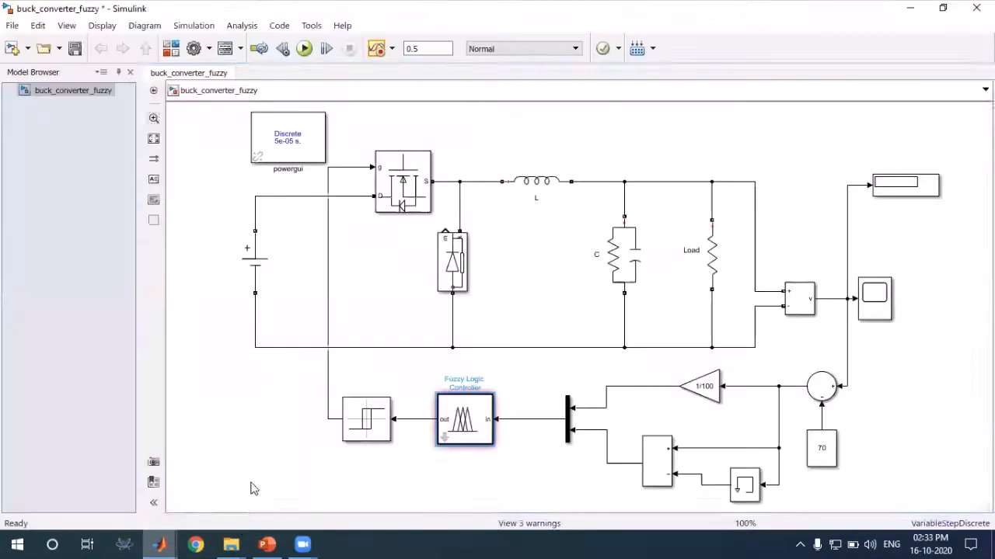
double_click(464, 418)
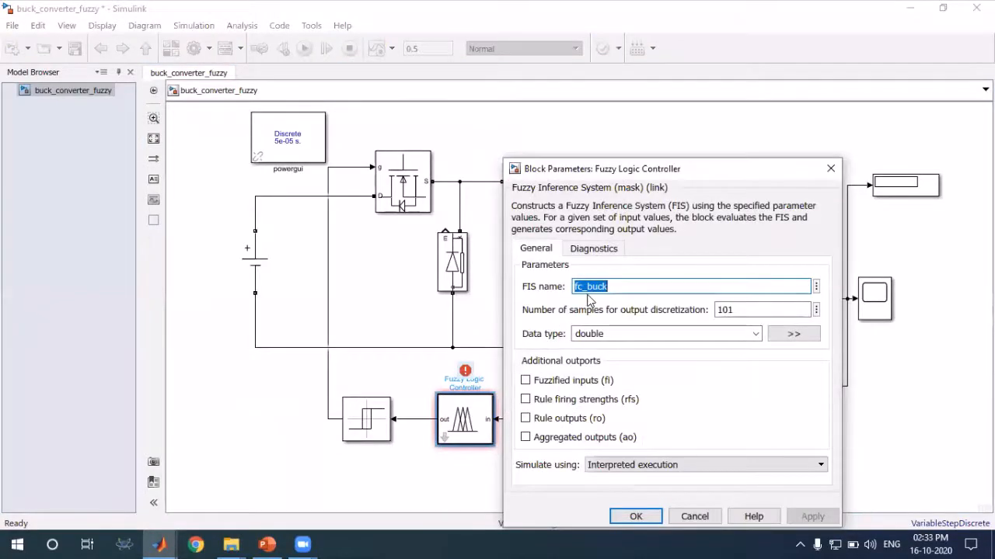
left_click(635, 516)
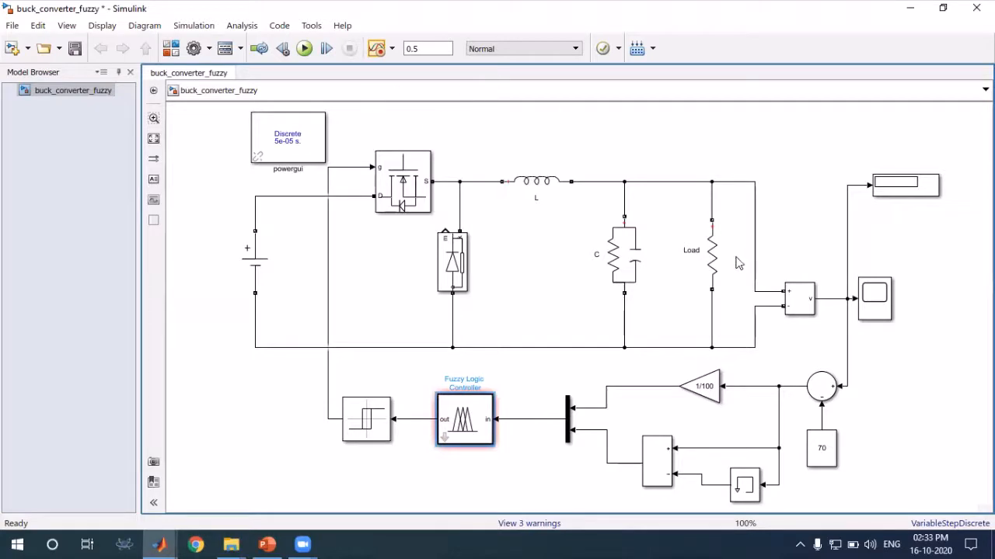
Step: Run the buck converter simulation for 0.5 s and view the whole output voltage curve scaled to fit in the scope
left_click(305, 49)
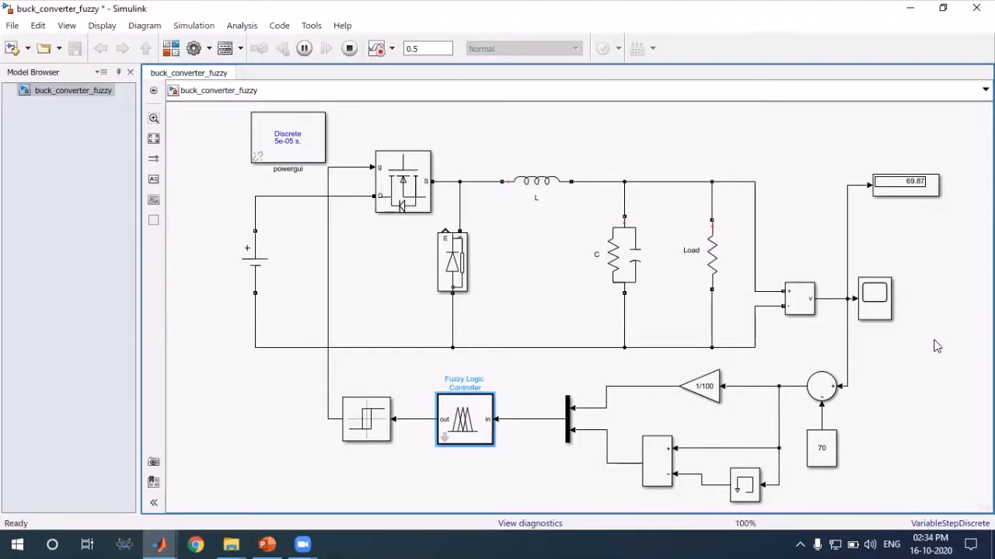
double_click(868, 309)
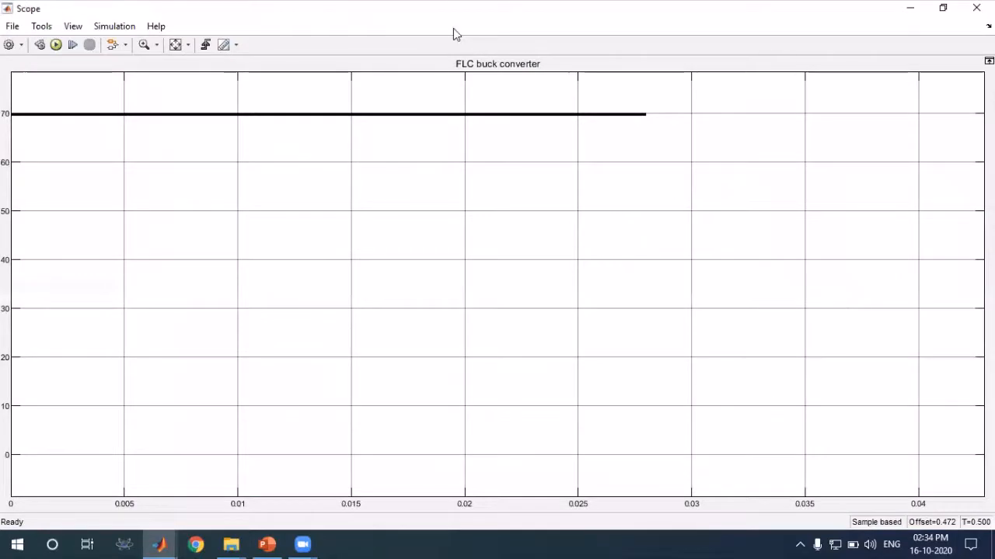
left_click(176, 45)
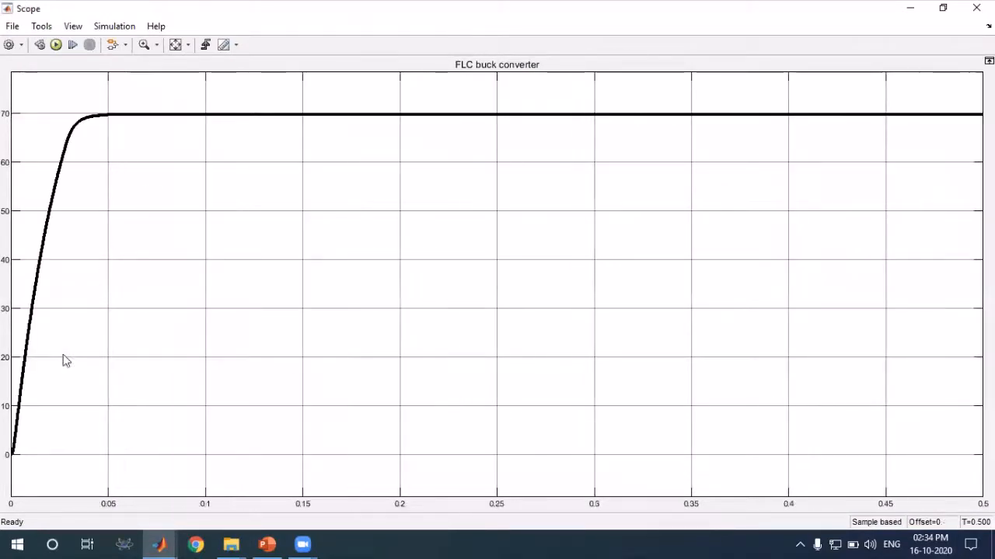